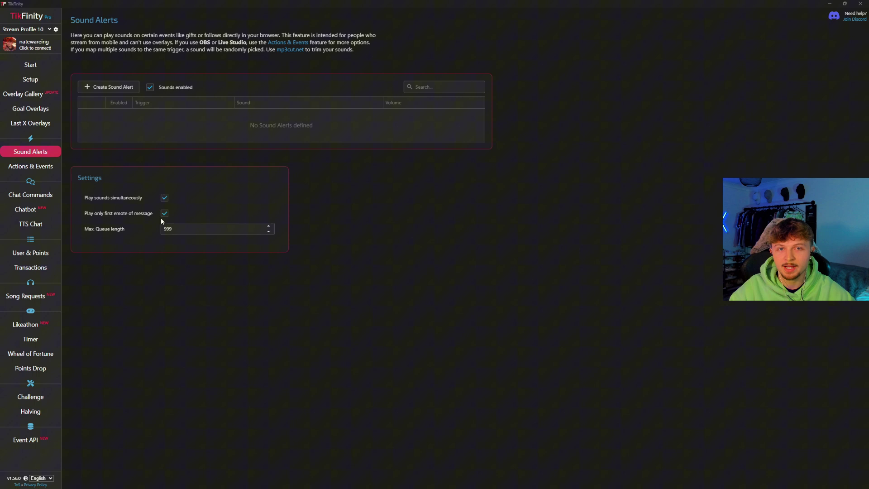
Step: From the Setup page, add a sound alert triggered by the Heart Me (1 Coins) gift
click(35, 66)
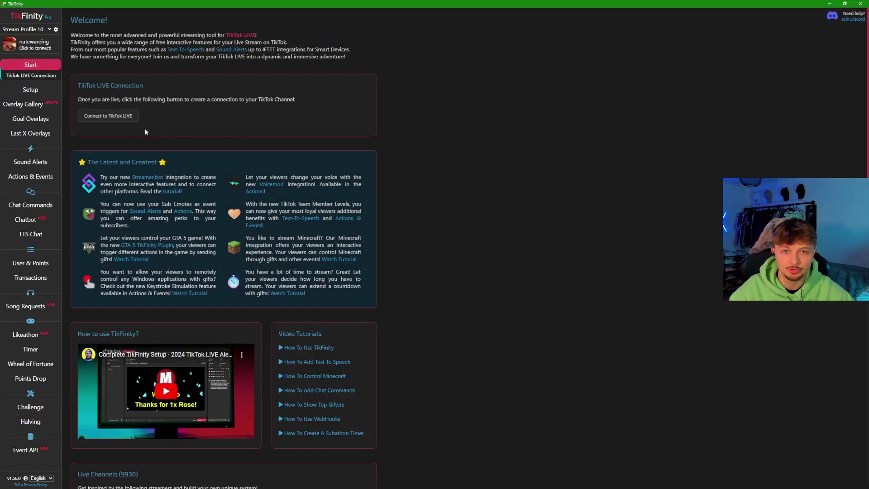
click(50, 94)
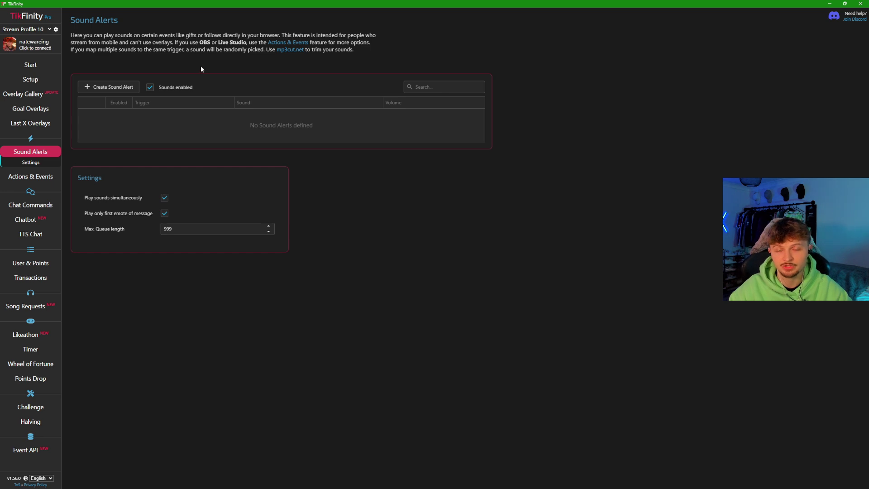
click(109, 87)
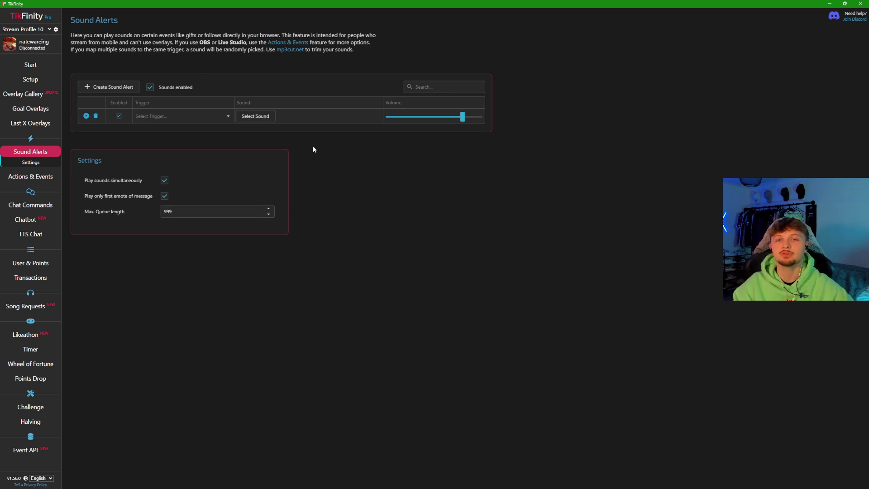
click(183, 116)
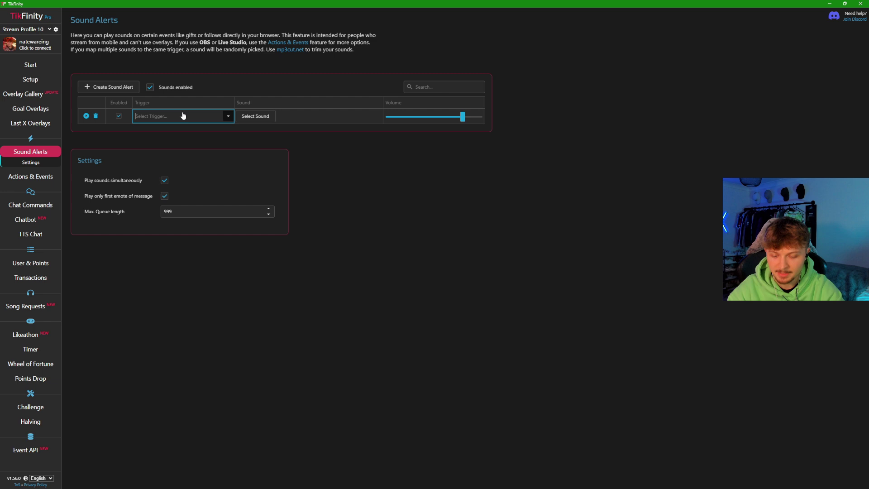
text(heart)
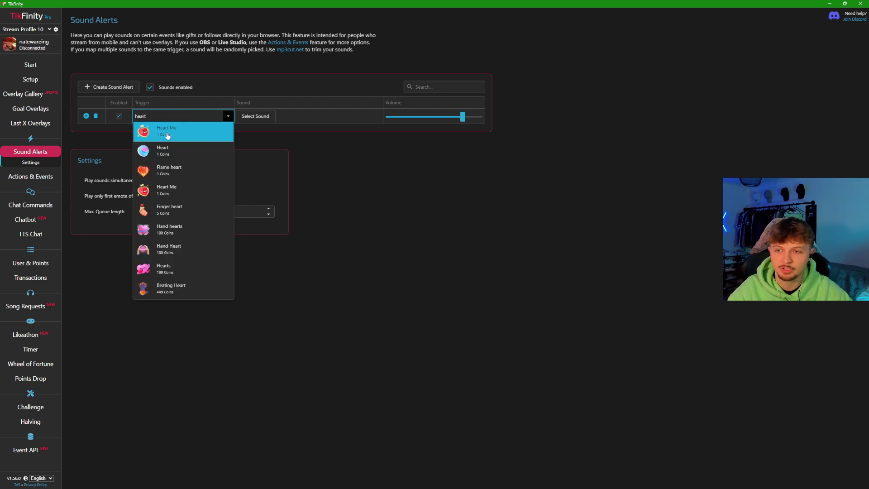
click(177, 135)
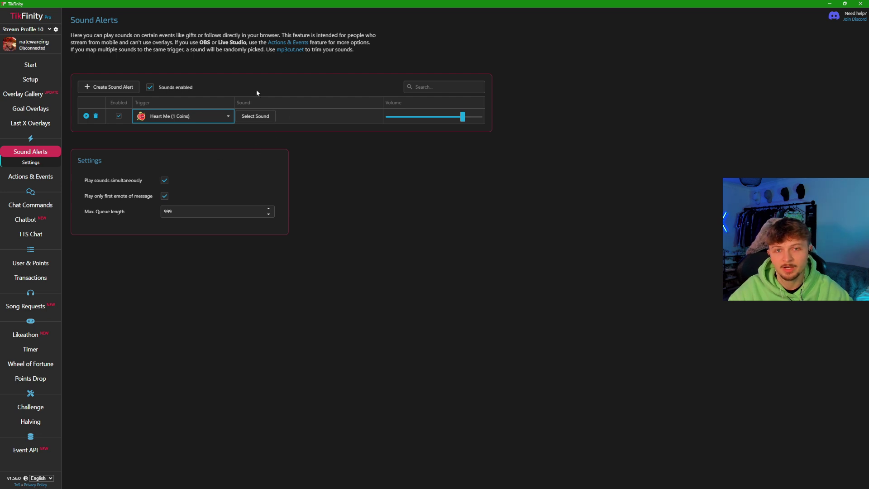
Step: Add another sound alert row for the Manifesting (500 Coins) and Galaxy (1,000 Coins) gifts
click(114, 88)
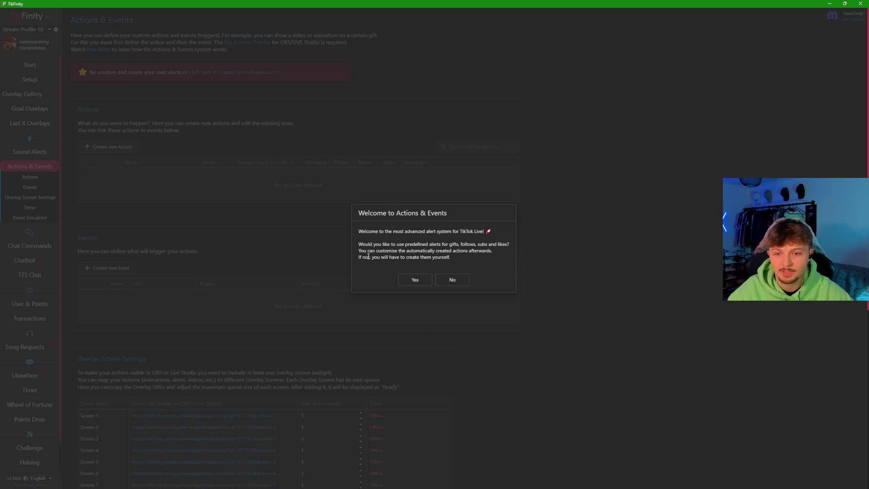
Step: Decline the predefined alerts and start a new action named 'subscriber'
click(458, 280)
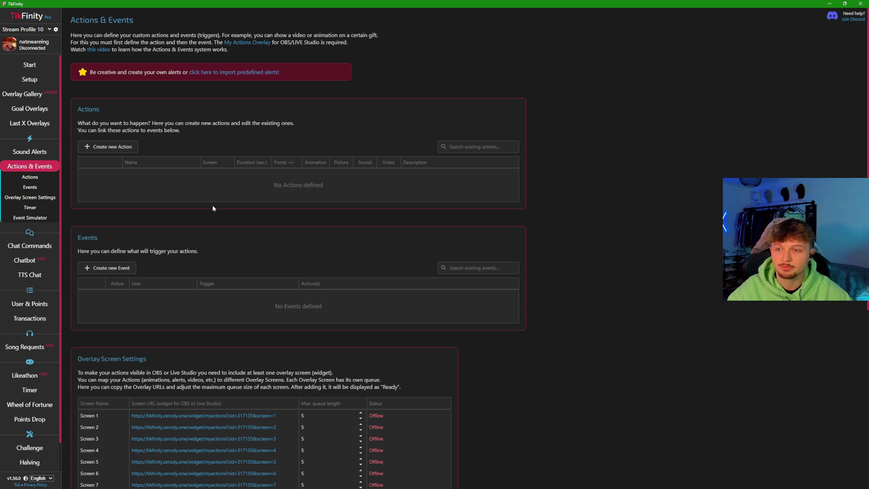
click(107, 146)
click(367, 144)
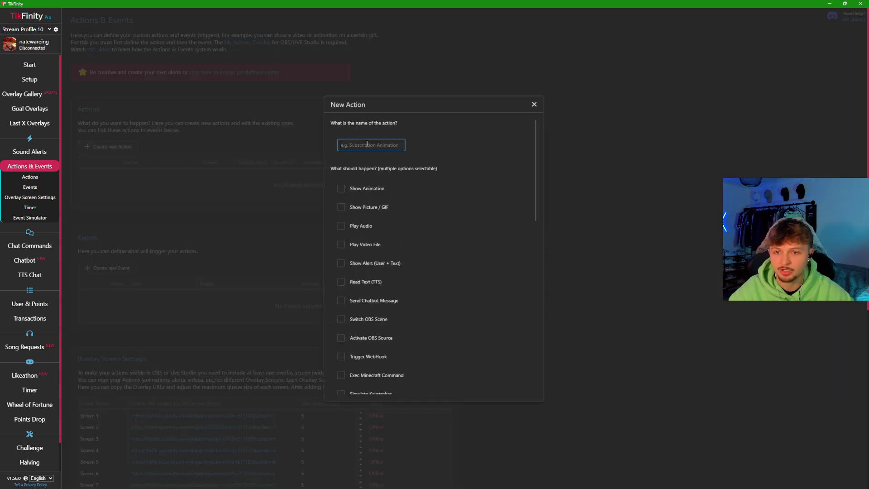
text(subsc)
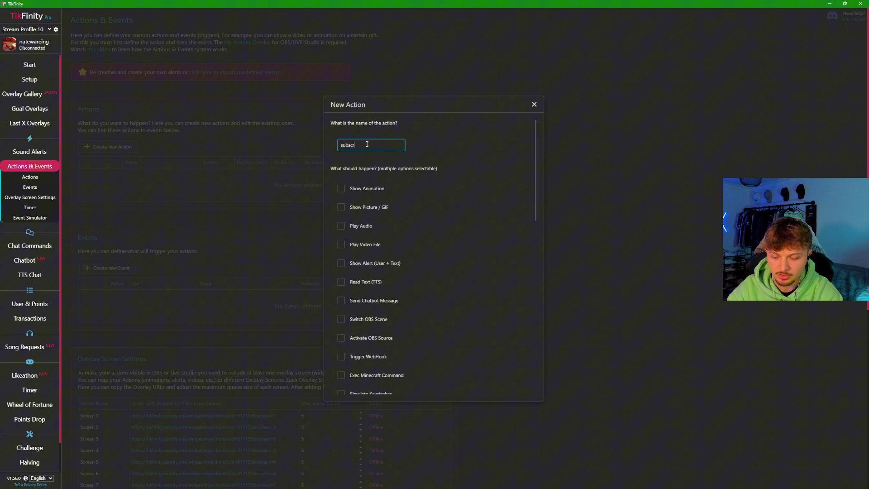
text(riber)
click(488, 250)
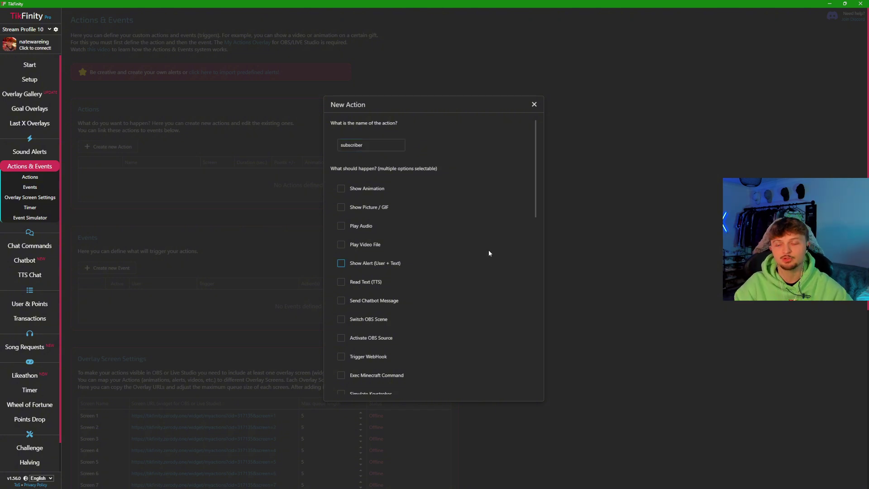
click(369, 268)
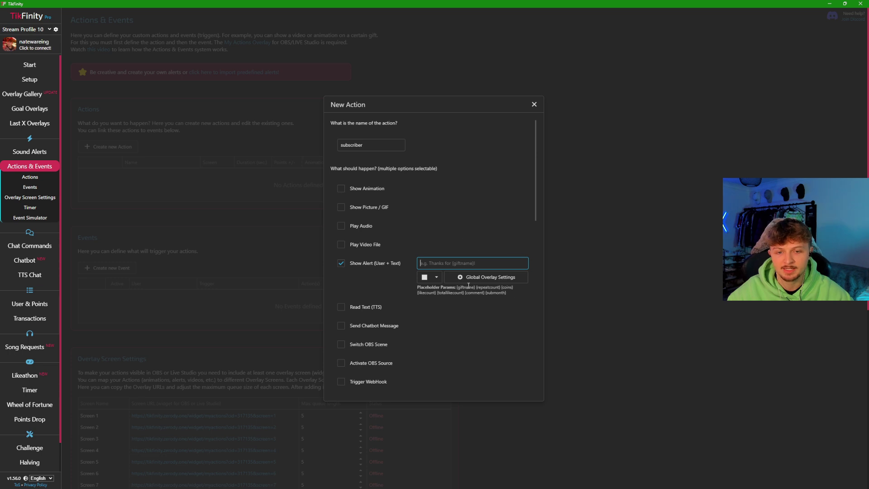
drag(420, 293, 480, 294)
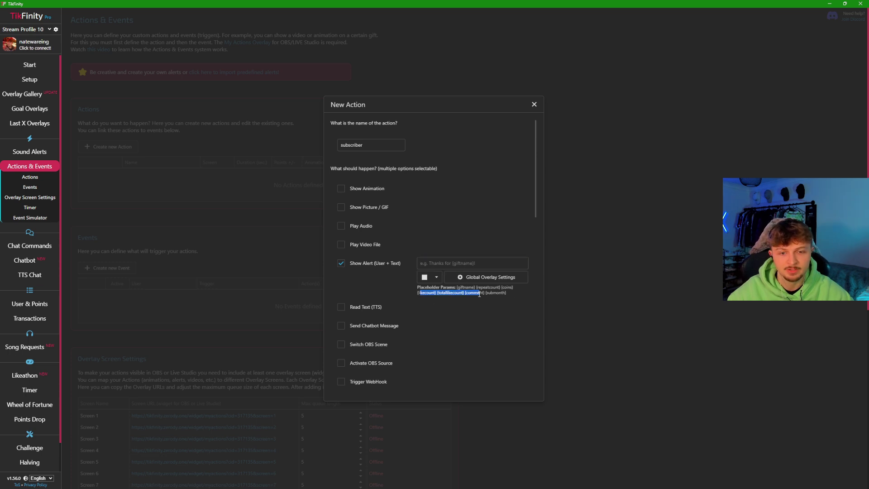
click(520, 295)
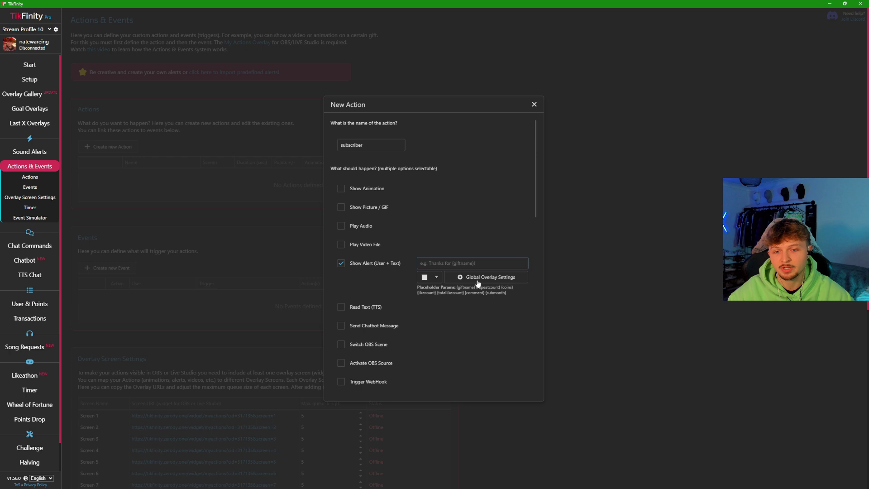
click(368, 266)
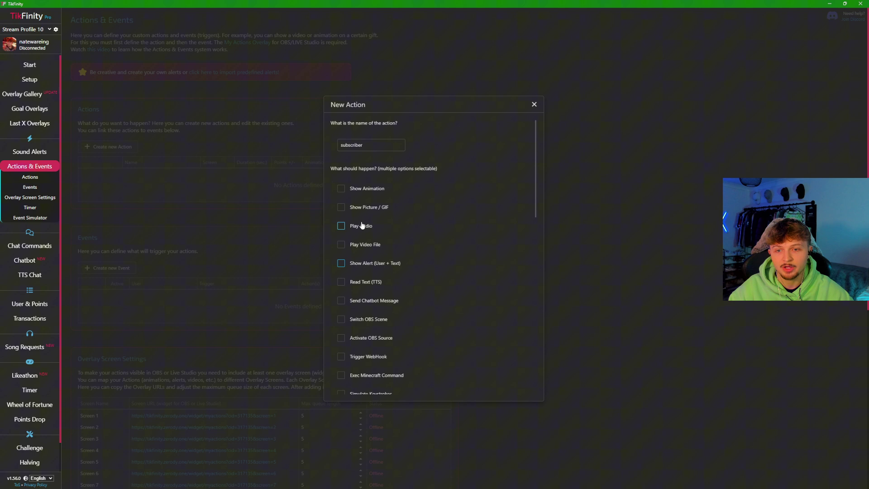
click(363, 247)
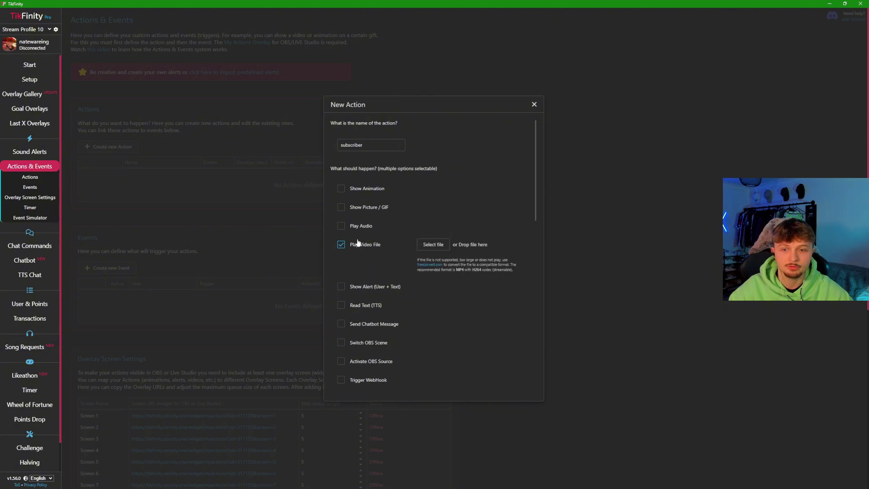
click(353, 248)
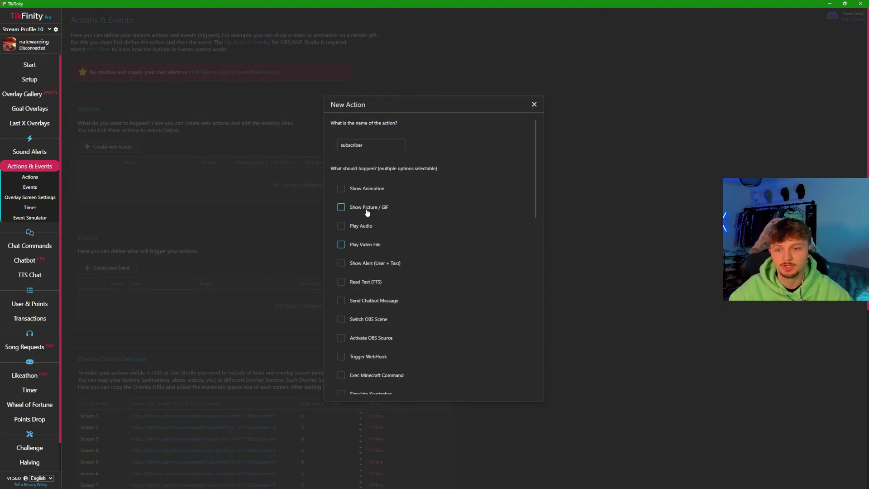
click(367, 211)
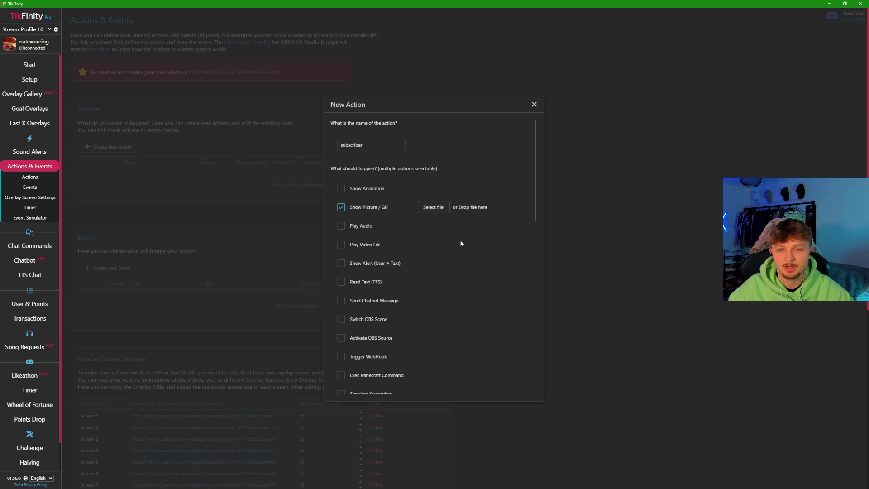
Step: Turn off the picture option and enable Show Animation using the gift animations
click(357, 205)
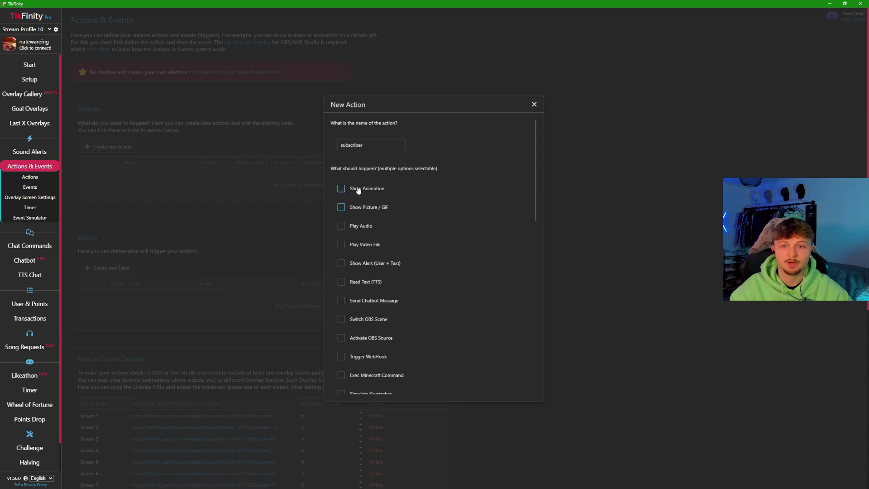
click(354, 188)
click(426, 190)
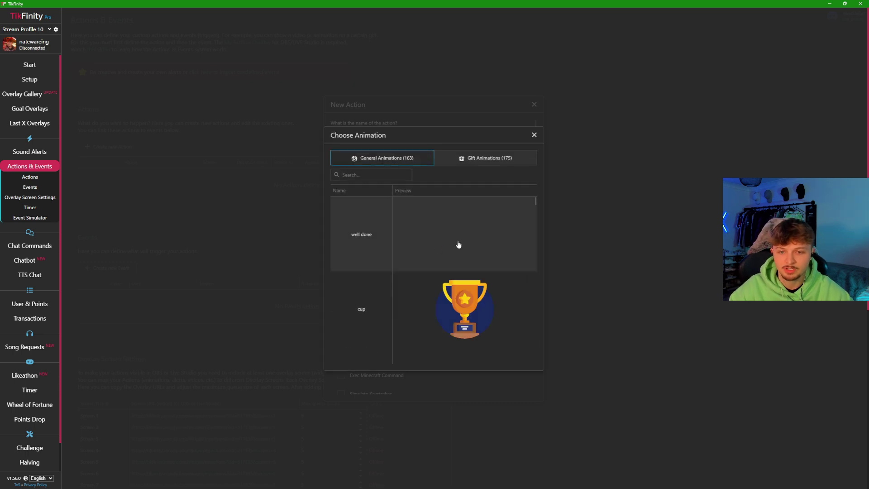
scroll(458, 245, down, 10)
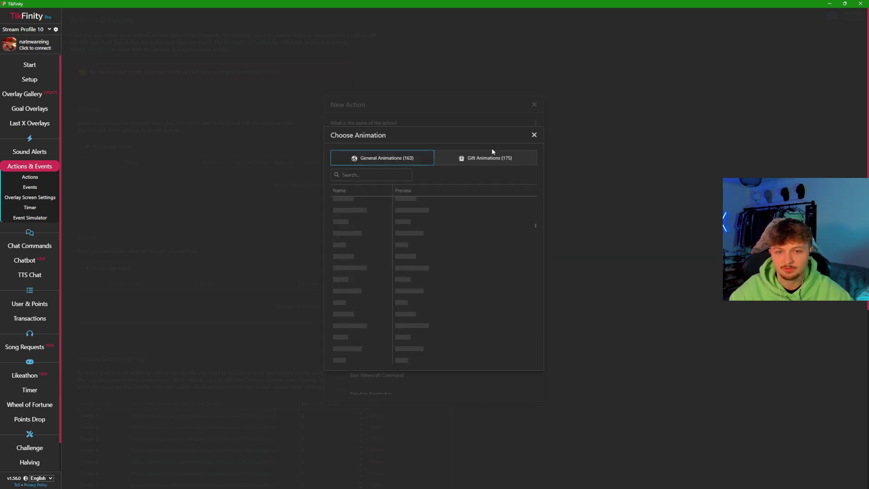
click(483, 159)
click(394, 193)
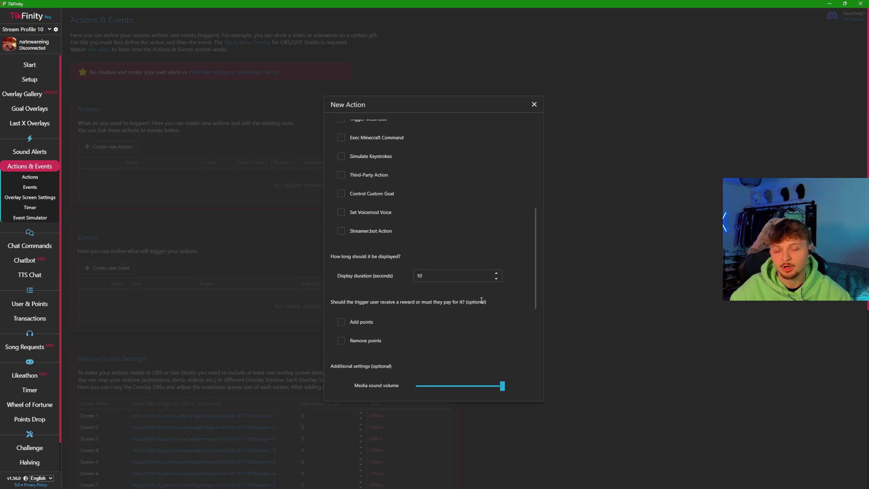
Step: Set the display duration to 5 seconds and save the subscriber action
click(496, 279)
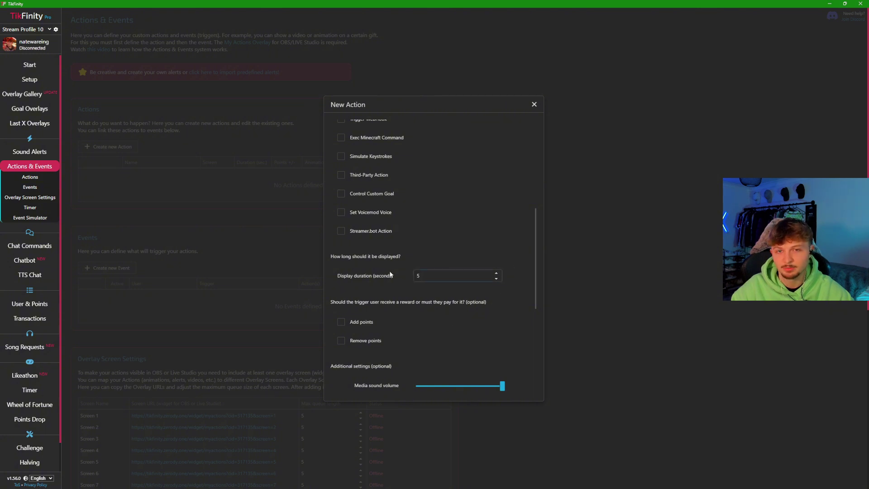
scroll(390, 274, down, 5)
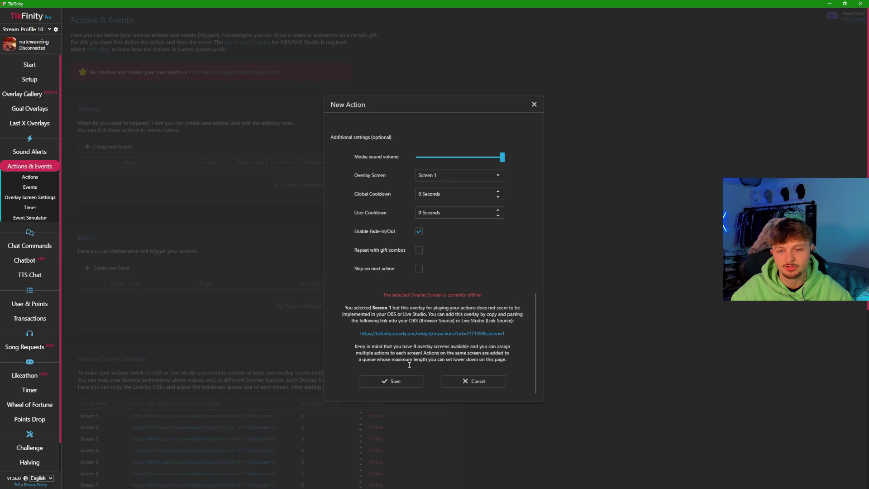
click(389, 382)
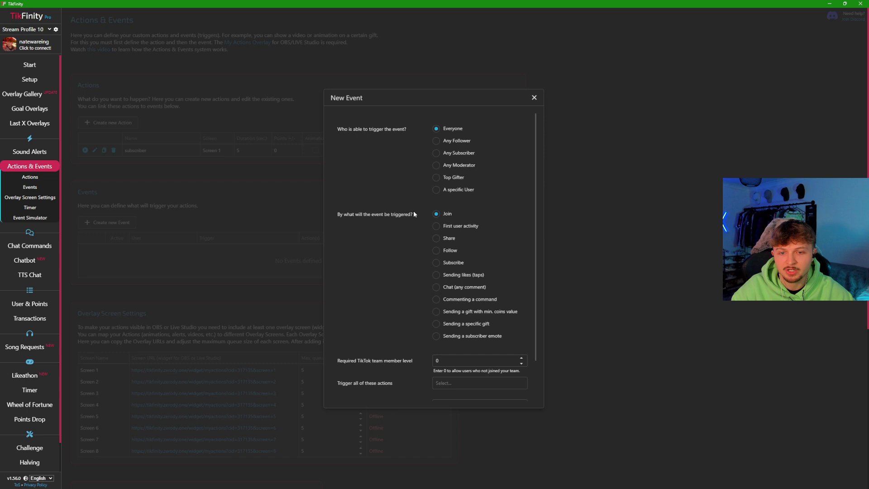
Step: Save a Subscribe-triggered event that runs the subscriber action, then start another action
click(437, 263)
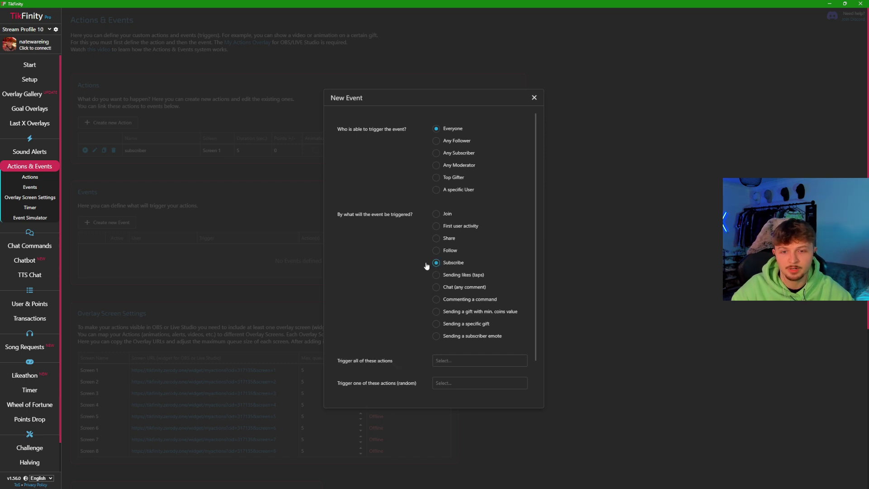
scroll(426, 265, down, 1)
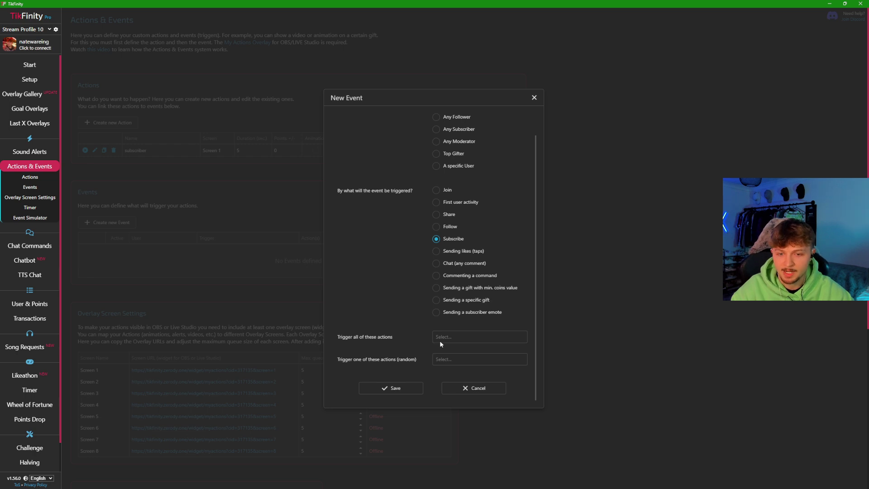
click(455, 339)
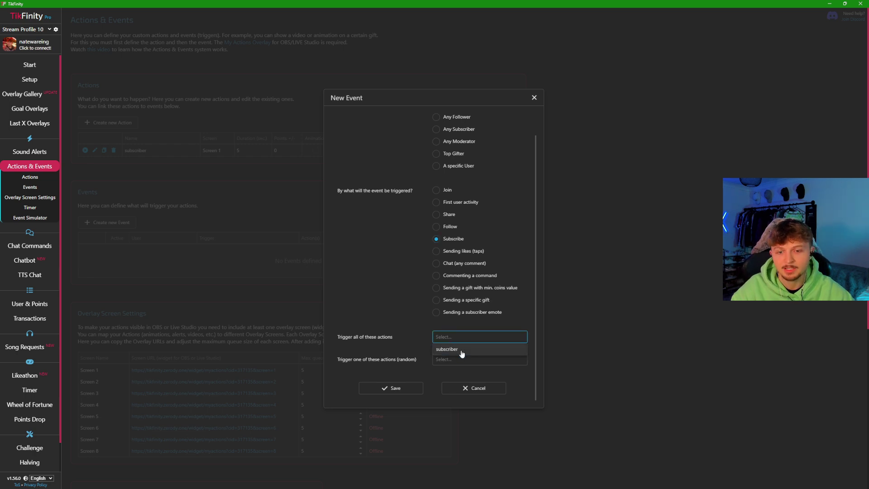
click(461, 352)
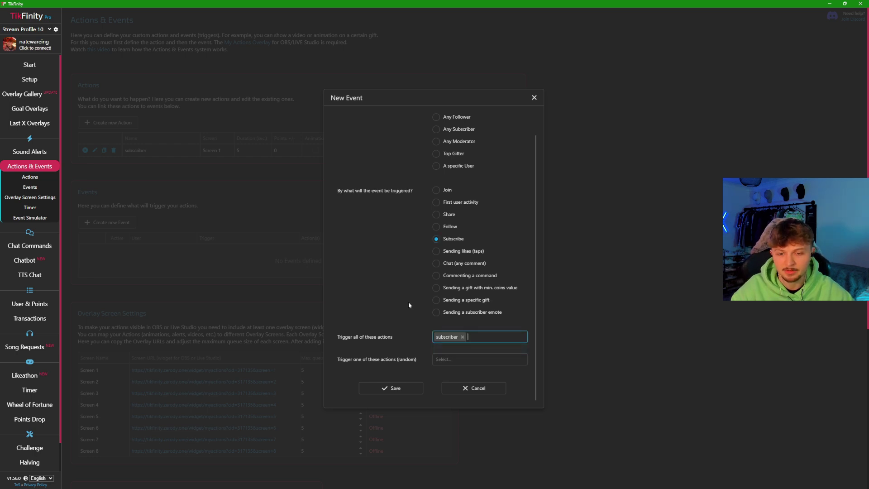
click(394, 388)
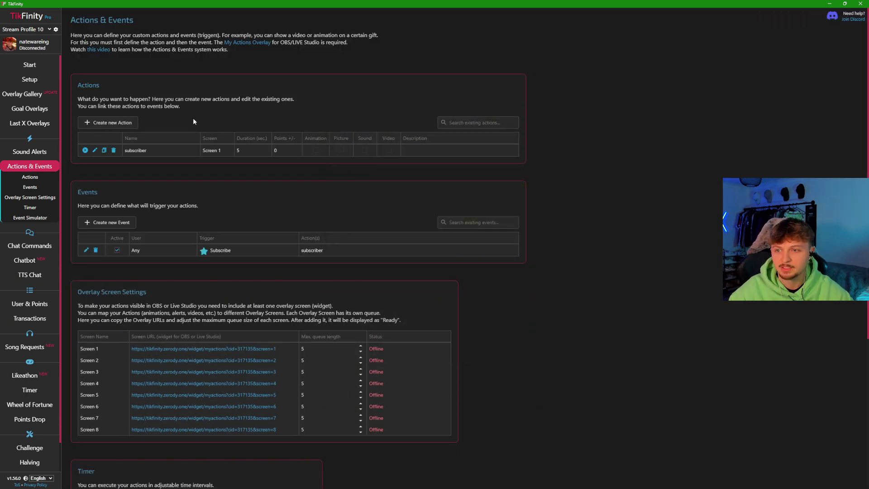
click(100, 122)
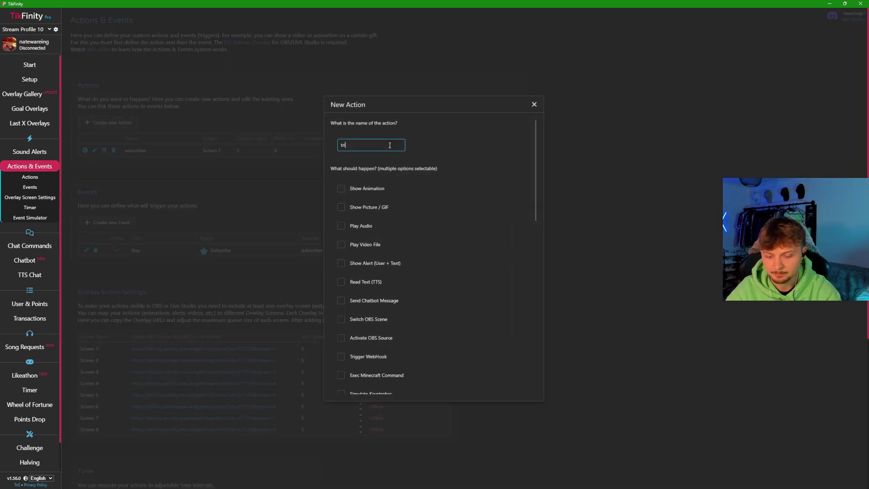
Step: Name the new action 'trigger' and choose Simulate Keystrokes
text(ger)
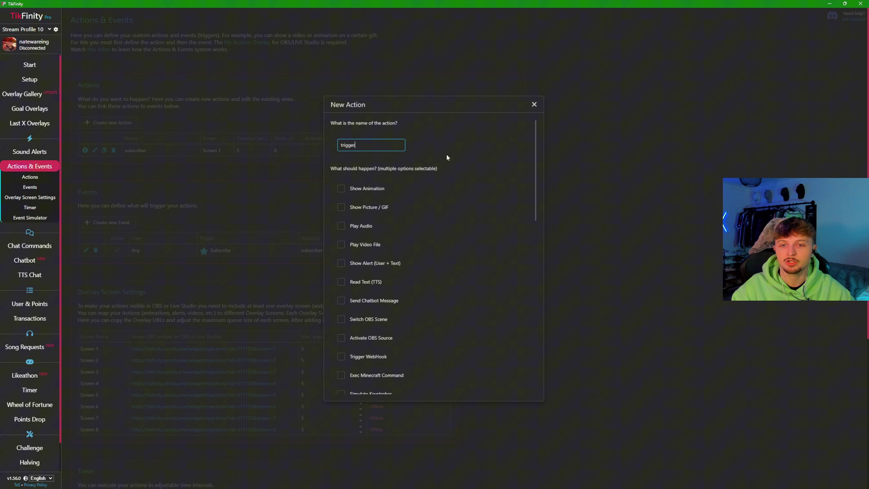
click(443, 160)
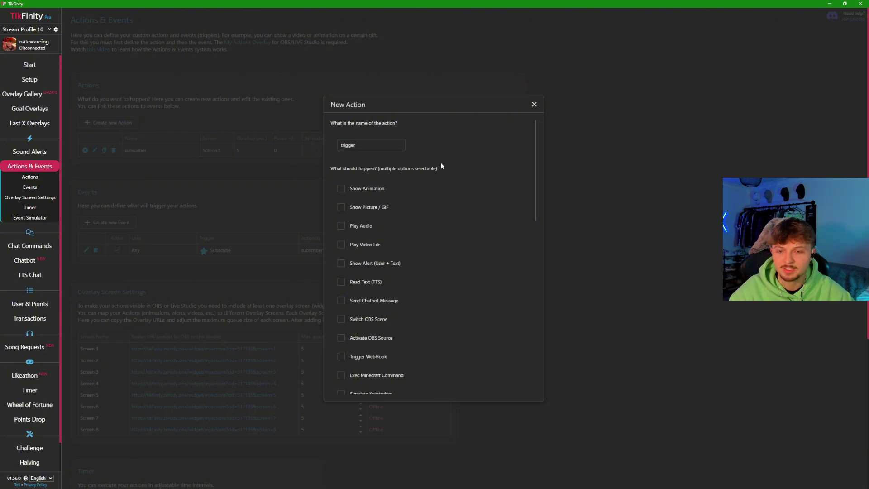
scroll(409, 200, down, 3)
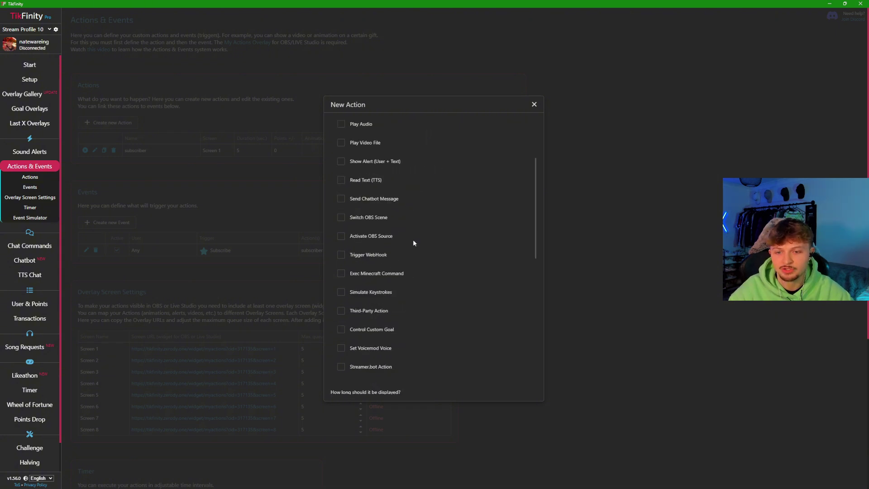
click(365, 292)
Step: Set the trigger action's keystroke to Alt+F4 and save the action
click(445, 291)
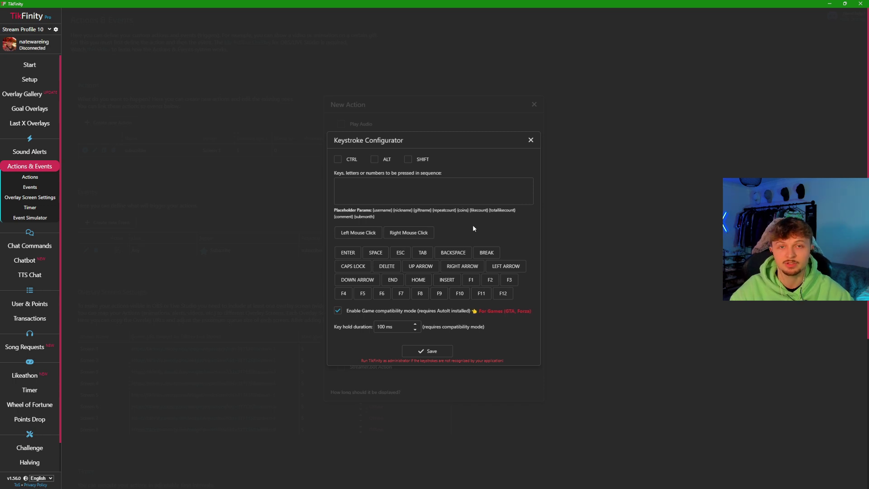
click(374, 160)
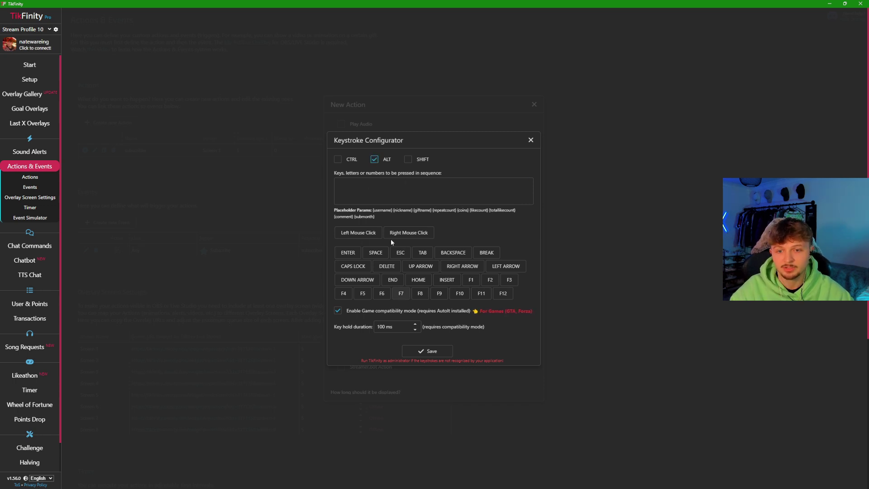
click(344, 293)
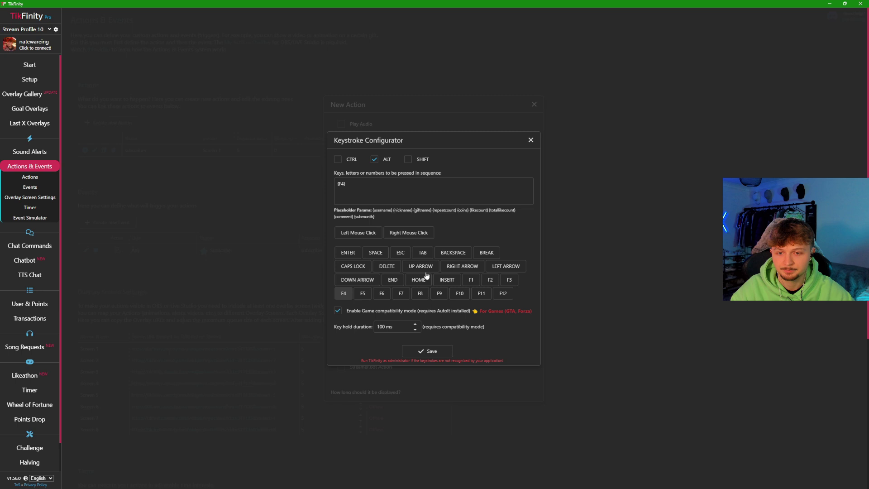
click(430, 351)
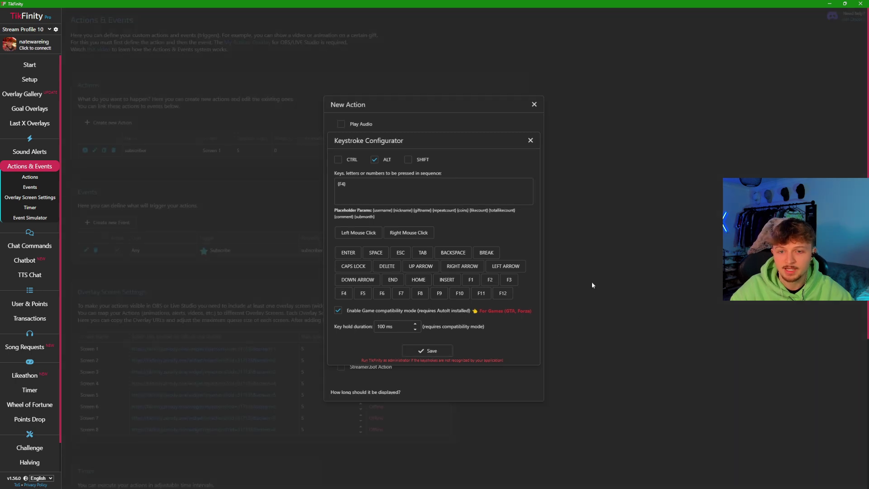
scroll(463, 248, down, 10)
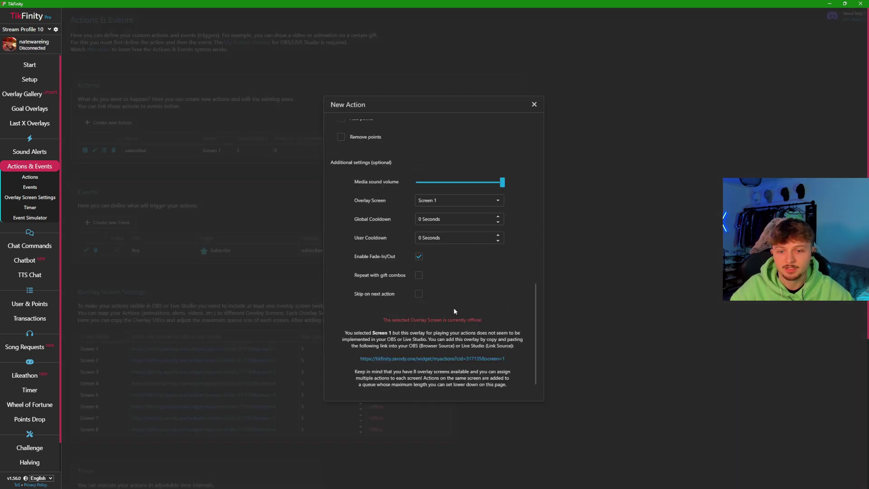
click(389, 382)
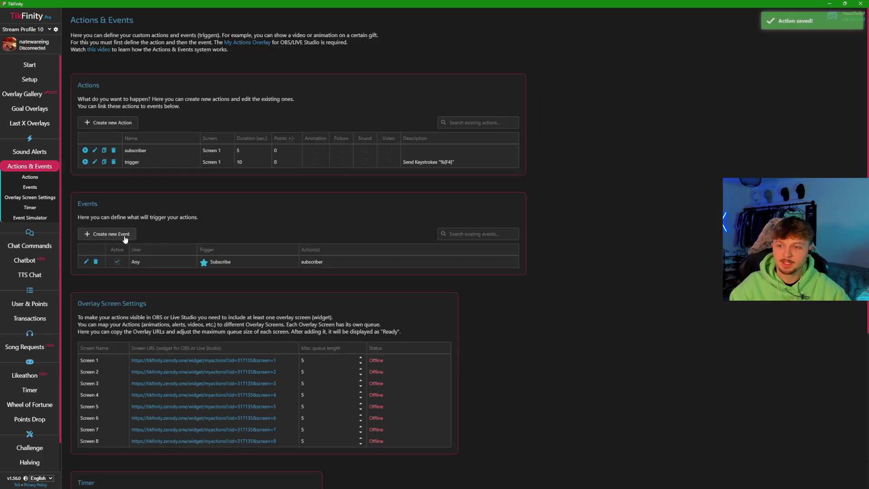
Step: Start a new event triggered by sending the Future Encounter gift
click(114, 238)
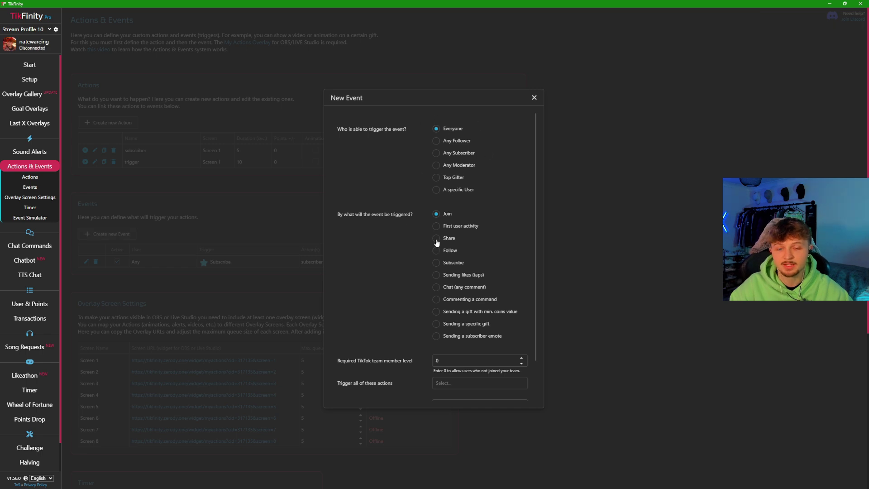
click(463, 324)
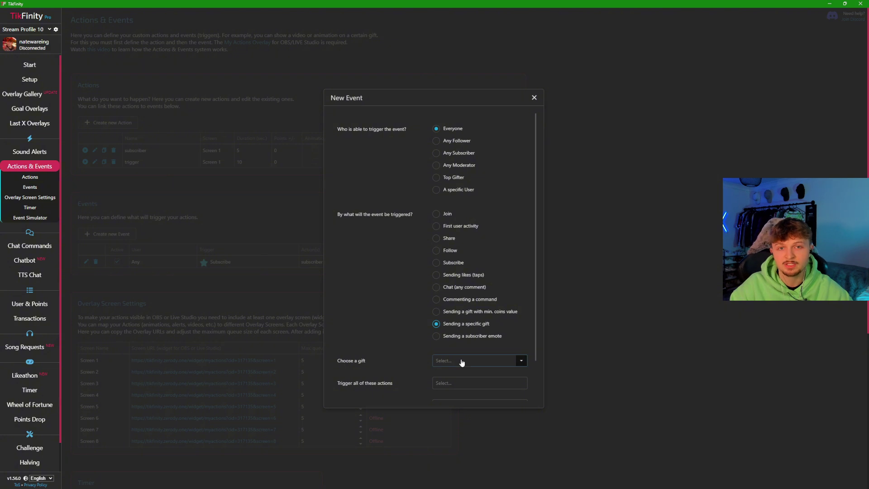
click(462, 361)
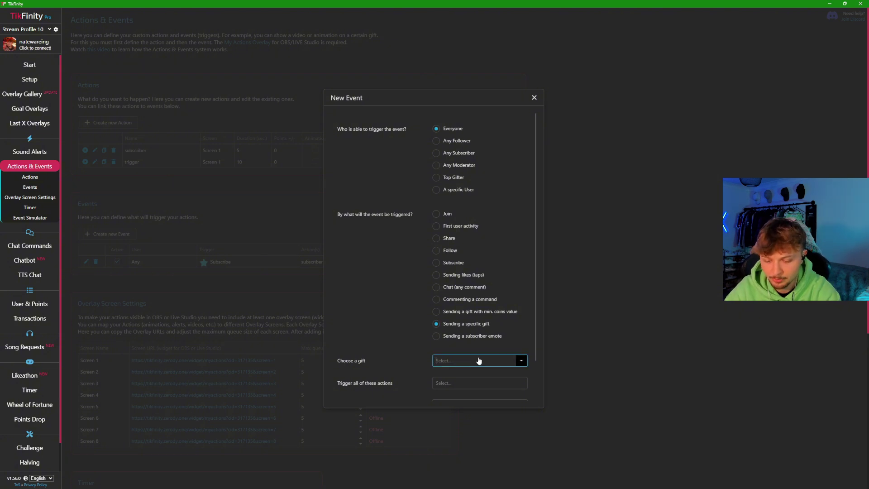
text(future en)
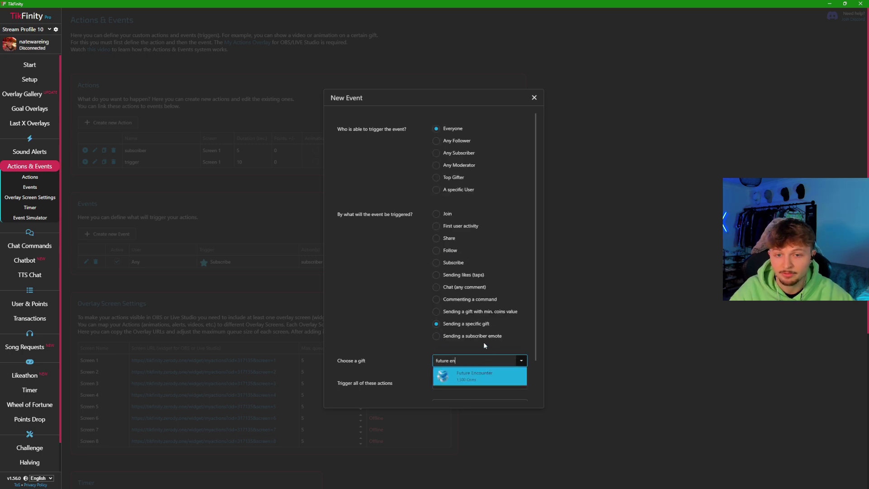
click(476, 369)
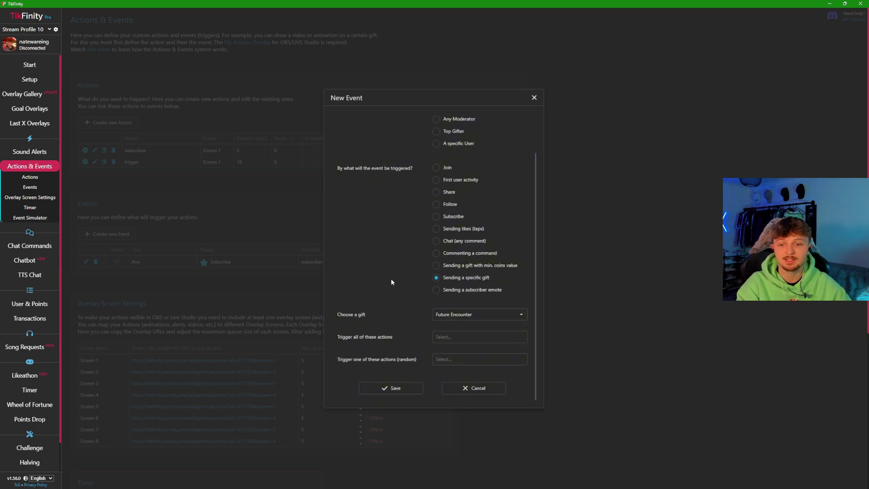
Step: Link the trigger action to the Future Encounter event and save it
click(458, 340)
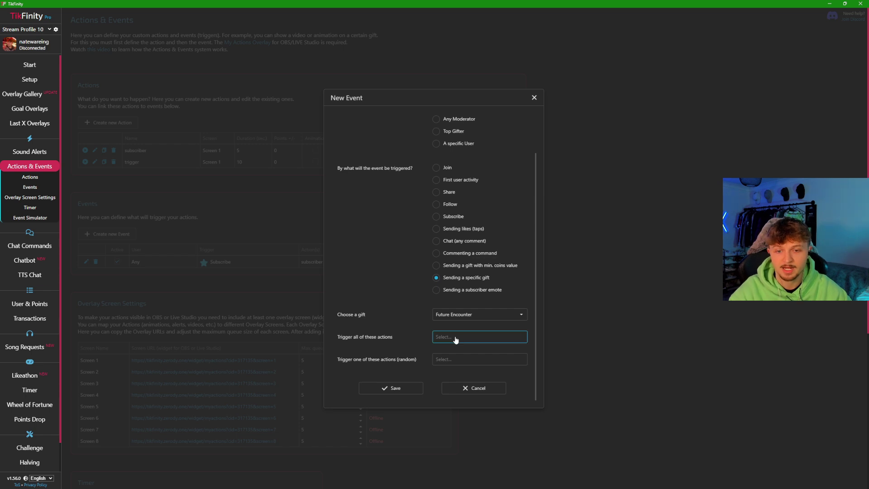
click(451, 334)
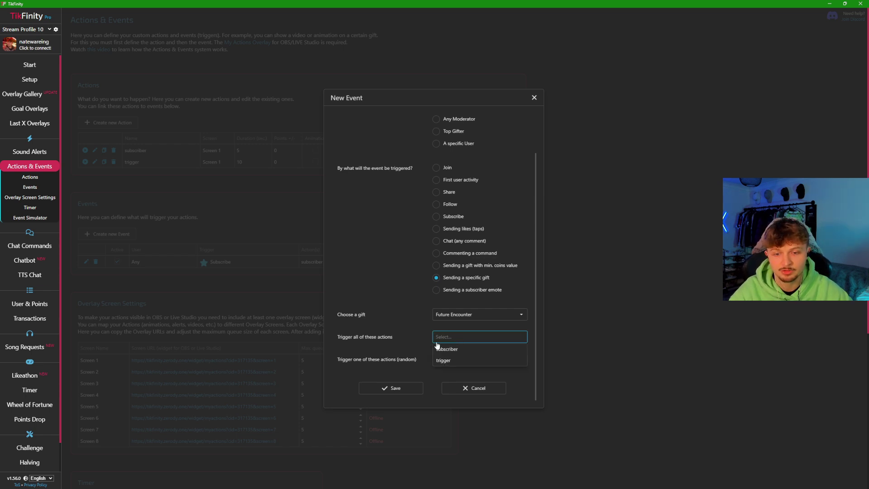
click(443, 360)
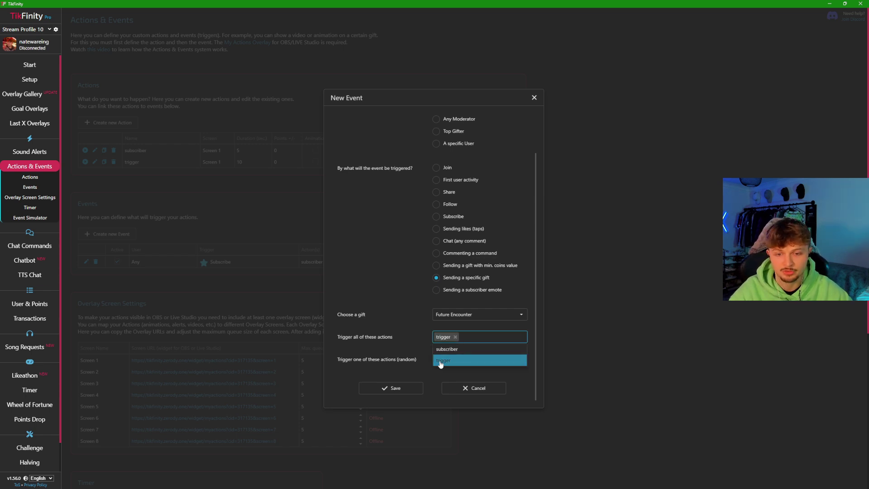
click(387, 390)
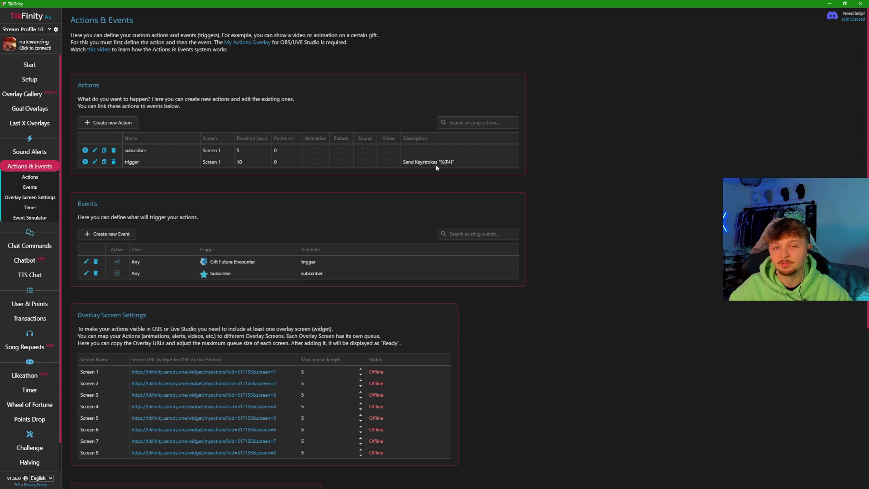
Step: Visit the TTS Chat settings, then move on to the Overlay Gallery
click(32, 277)
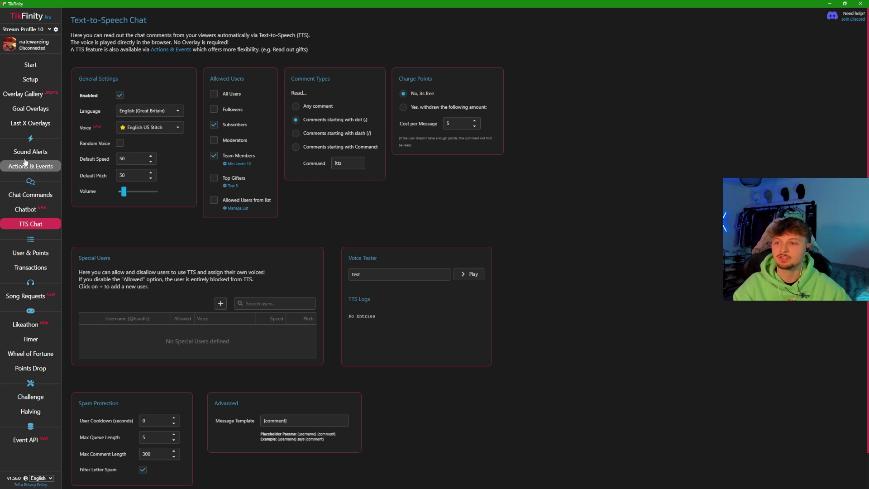
click(26, 94)
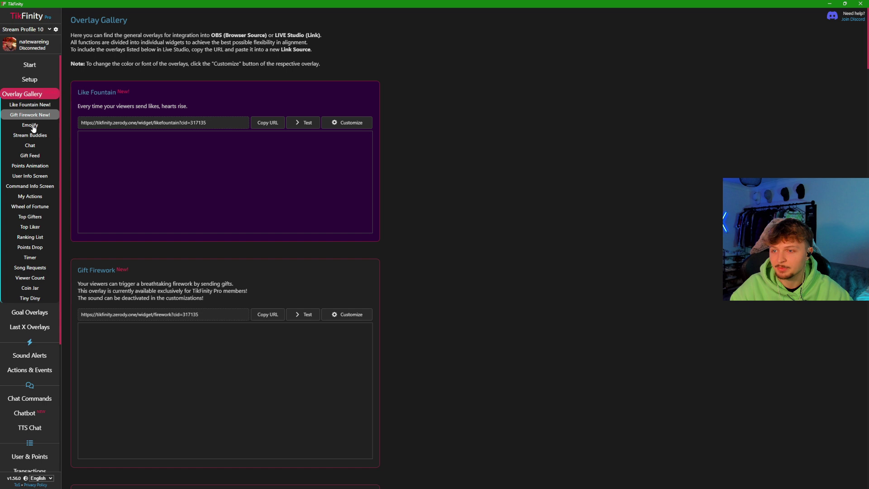
Step: Jump to the My Actions overlay in the Overlay Gallery
click(30, 198)
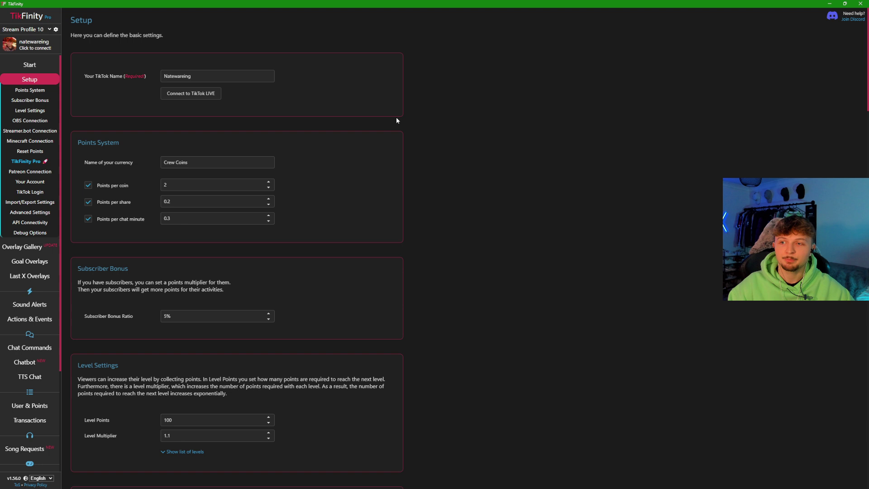
Step: Switch the active stream profile to Stream Profile 1, loading its gift-triggered sound alerts
click(49, 29)
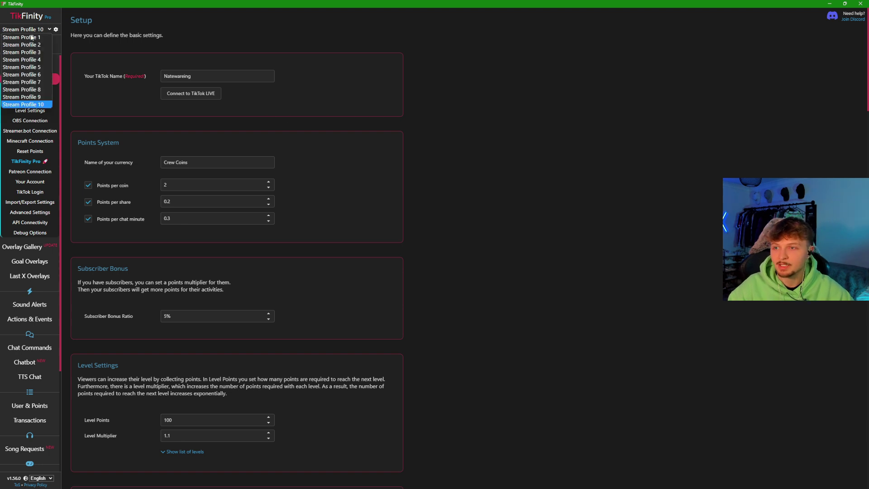
click(337, 105)
key(Up)
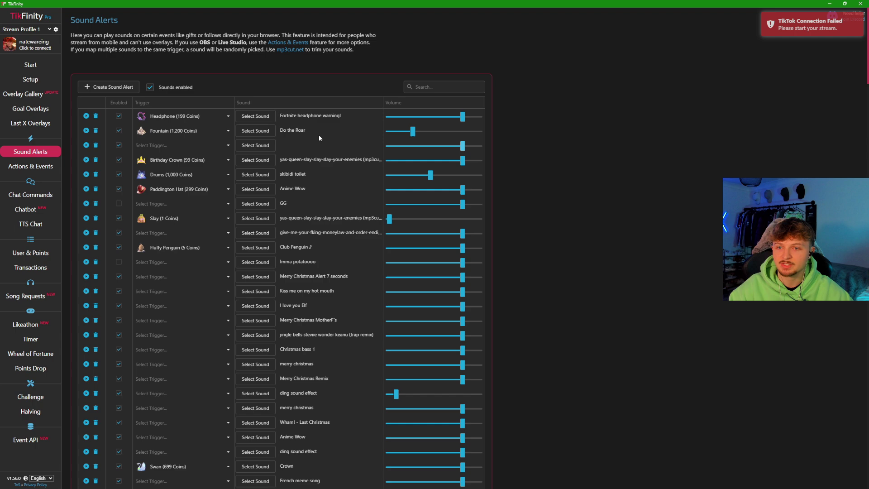
scroll(216, 121, down, 12)
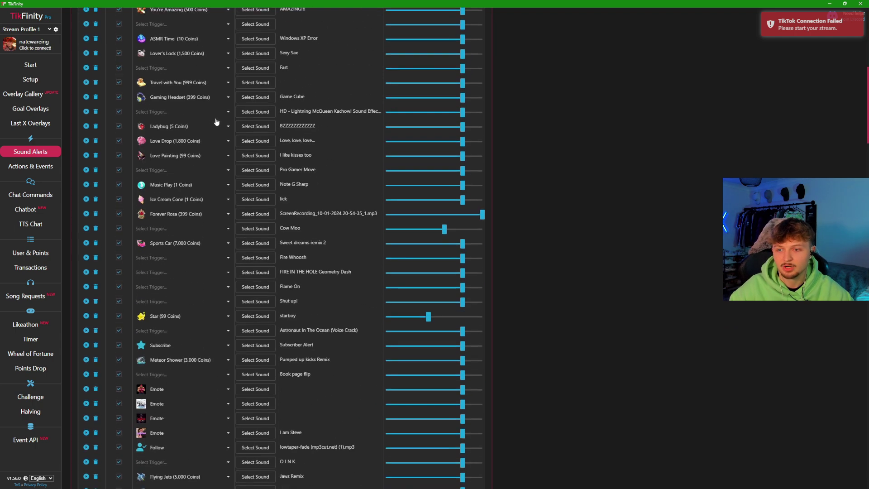
scroll(217, 122, down, 10)
scroll(236, 186, up, 2)
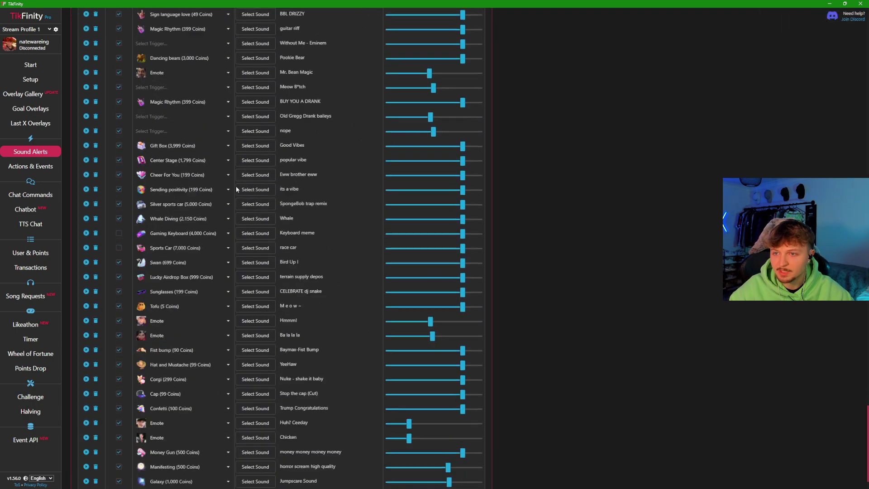
scroll(236, 186, up, 2)
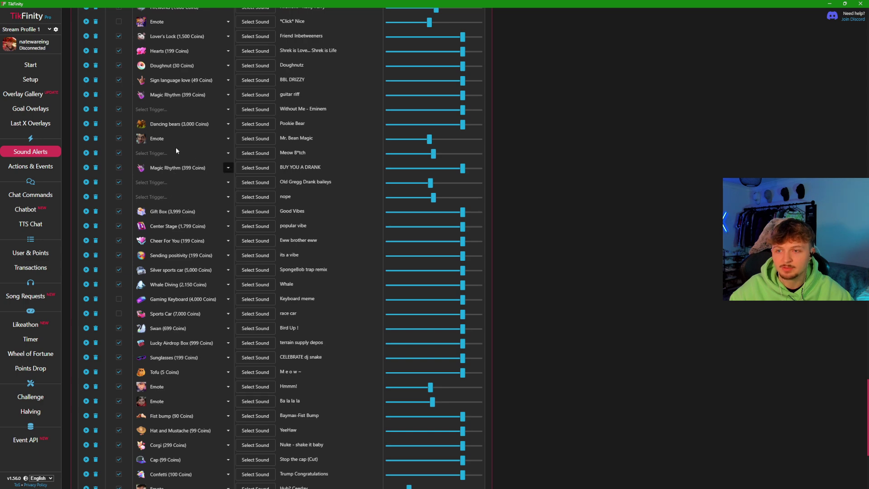
scroll(204, 202, up, 8)
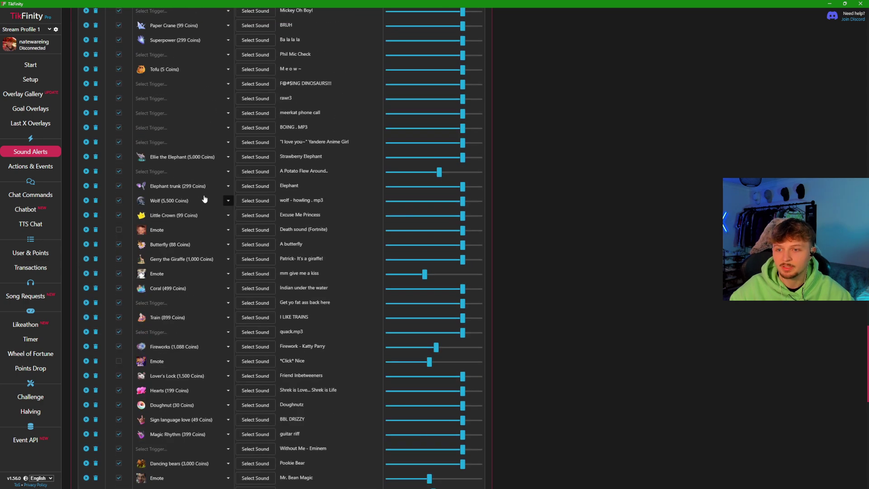
scroll(208, 195, up, 3)
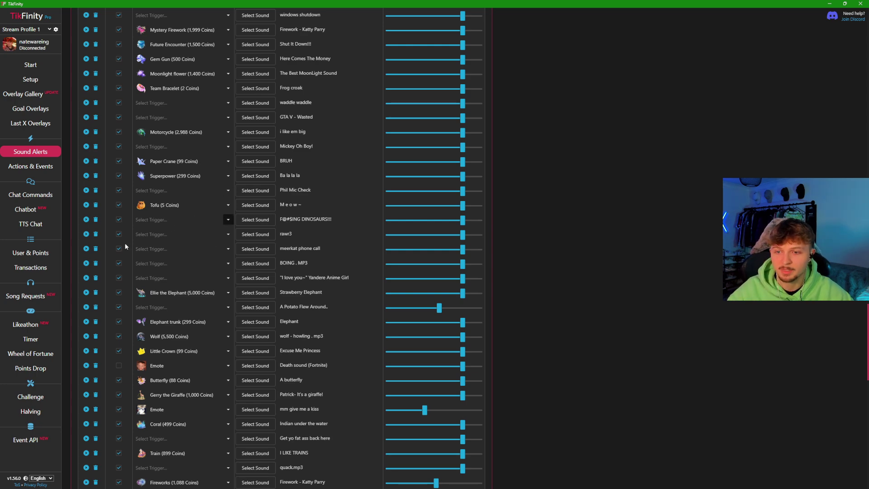
scroll(255, 261, up, 3)
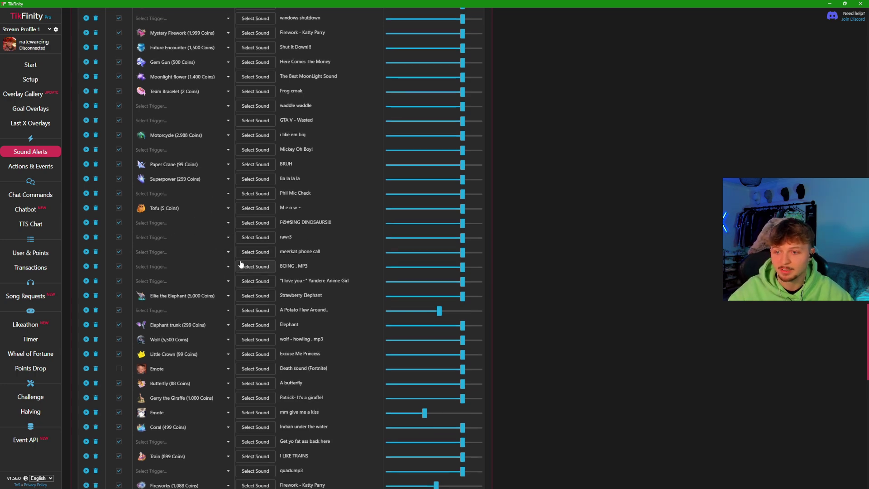